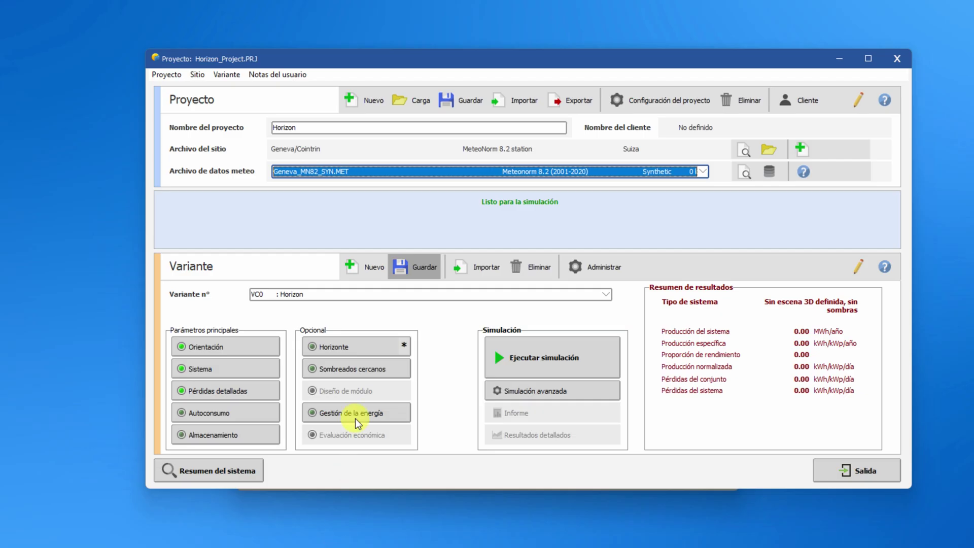
Step: Open the horizon (far shading) definition of the current variant
click(361, 347)
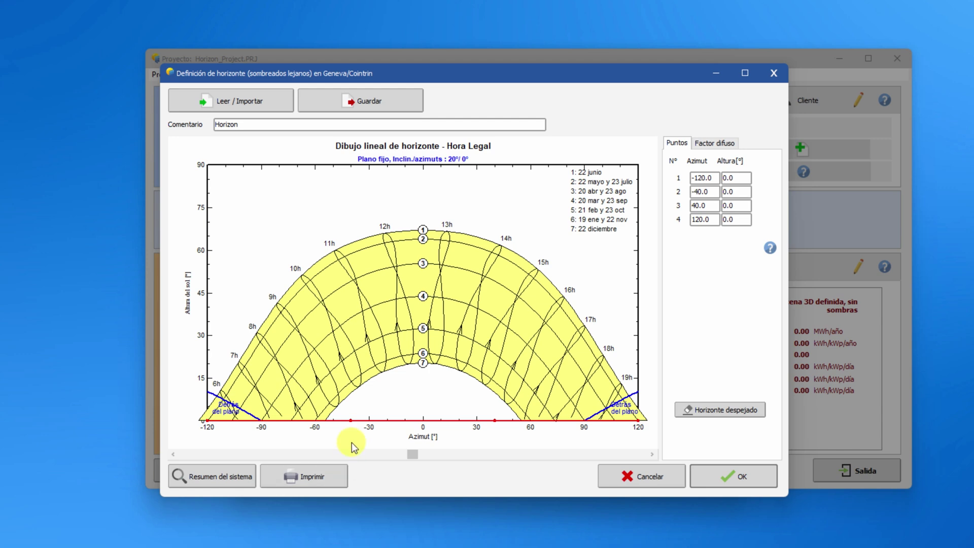
Step: Reshape the horizon line graphically with points at about -28.6°/4.8° and 15.9°/8.1°, and add one at about 55.5°/1.3° (azimuth/height)
drag(351, 420, 372, 408)
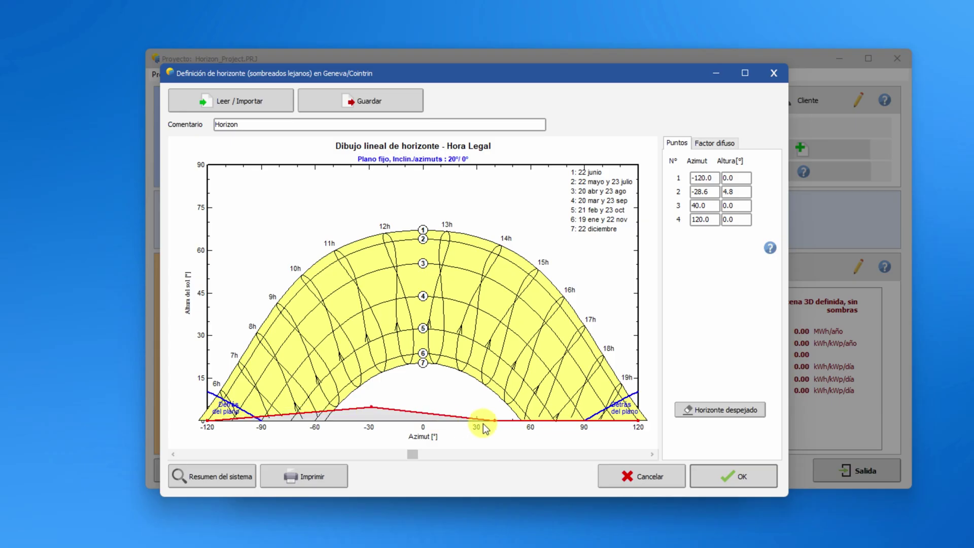
drag(495, 420, 452, 398)
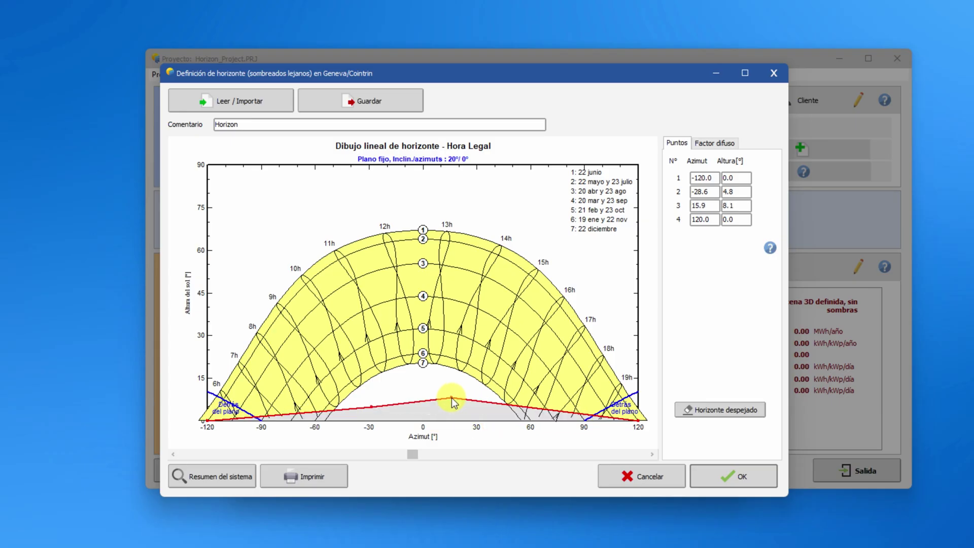
click(493, 402)
drag(526, 411, 523, 417)
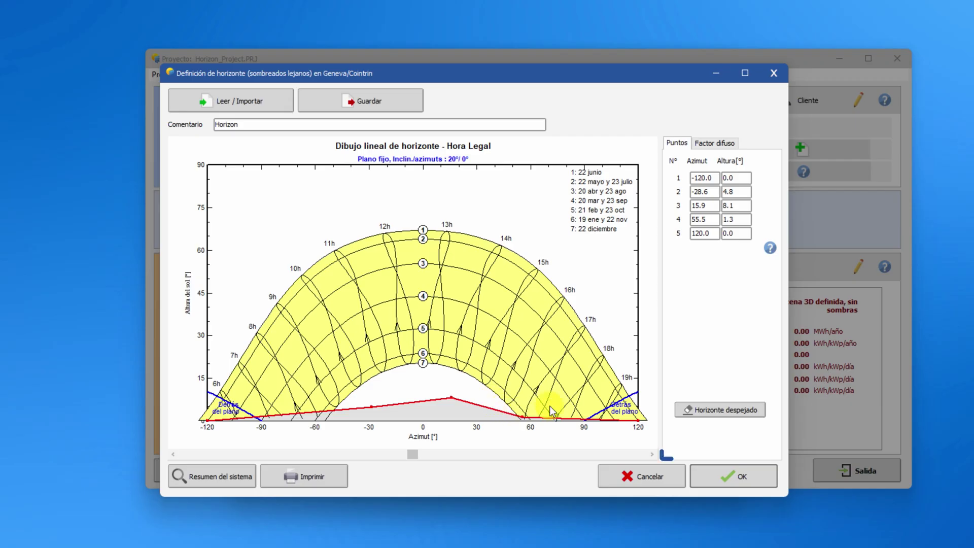
Step: Set the height of the horizon point at 55.5° azimuth to 8°, and clear all horizon points
click(738, 219)
text(8)
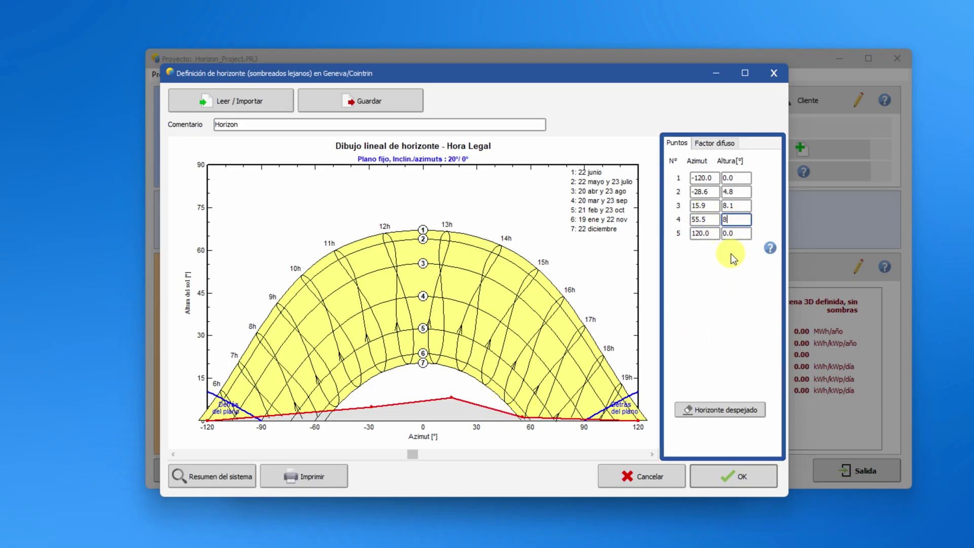
click(740, 288)
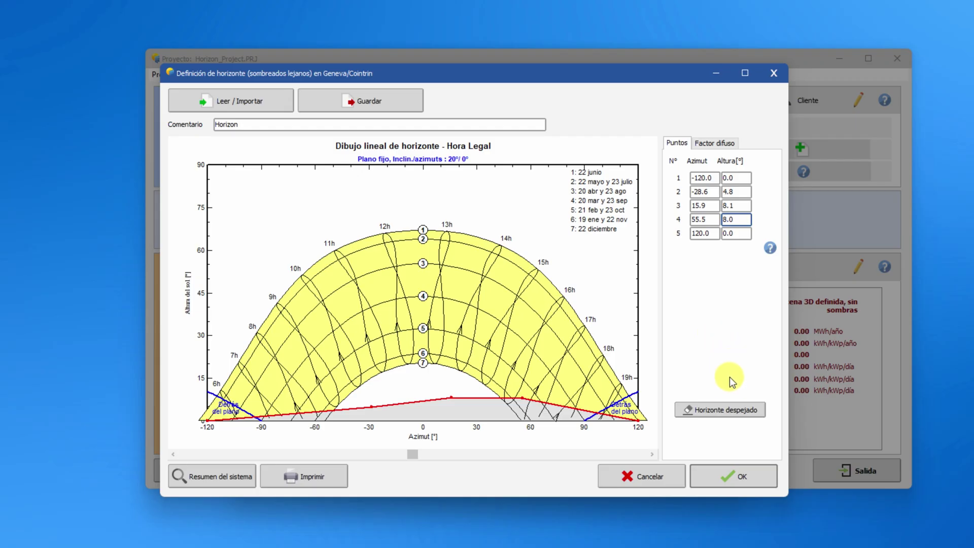
click(719, 412)
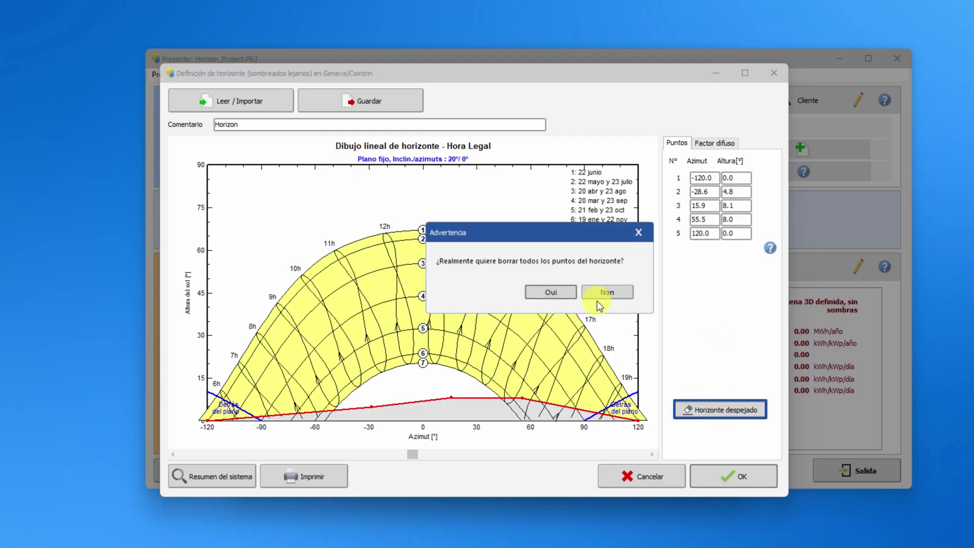
click(570, 291)
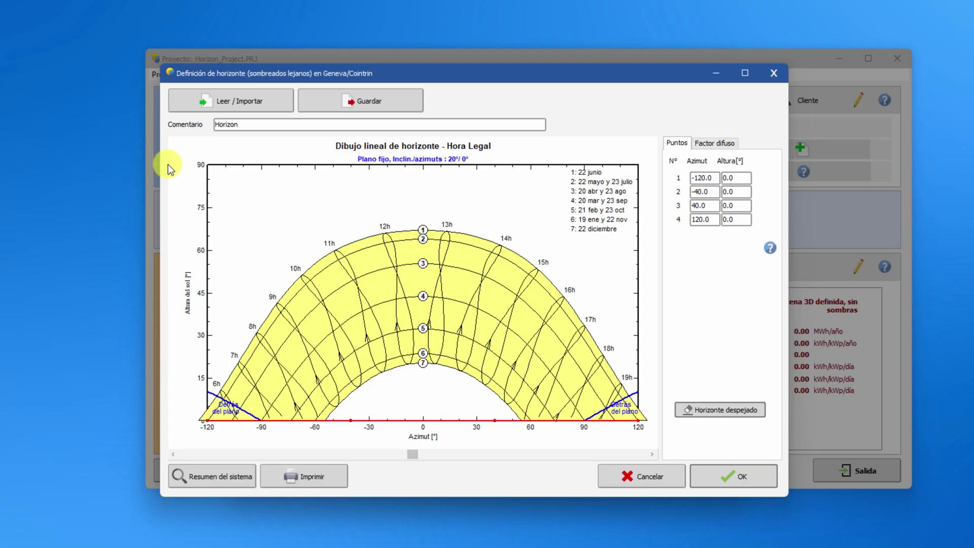
Step: Open the horizon profile import and look through the internal PVsyst horizon files without choosing one
click(220, 104)
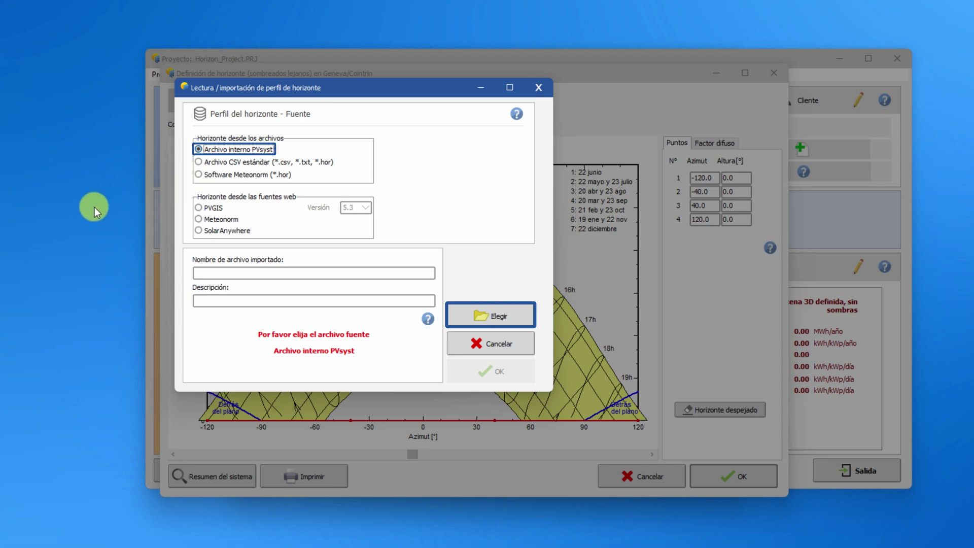
click(505, 317)
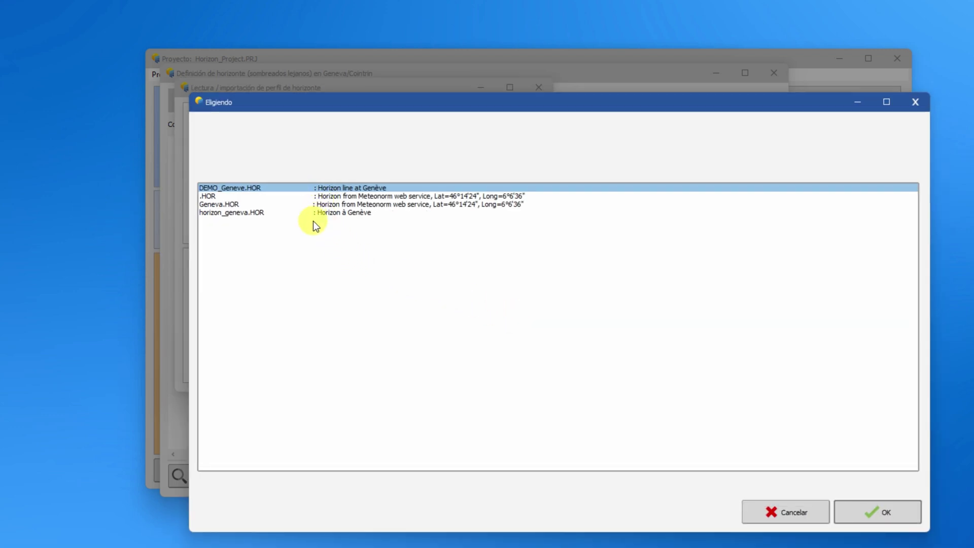
click(774, 507)
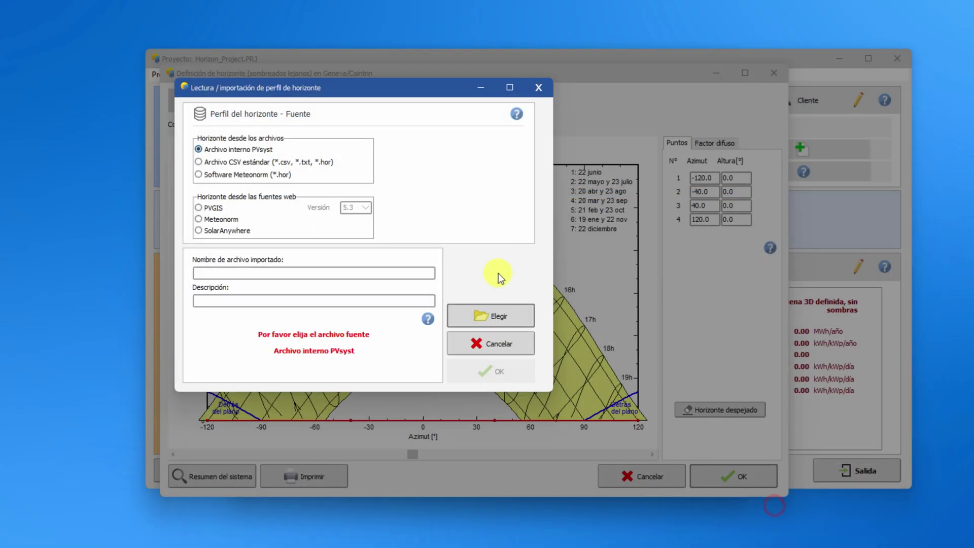
Step: Switch the import source to standard CSV file and look through the available horizon files without opening one
click(205, 162)
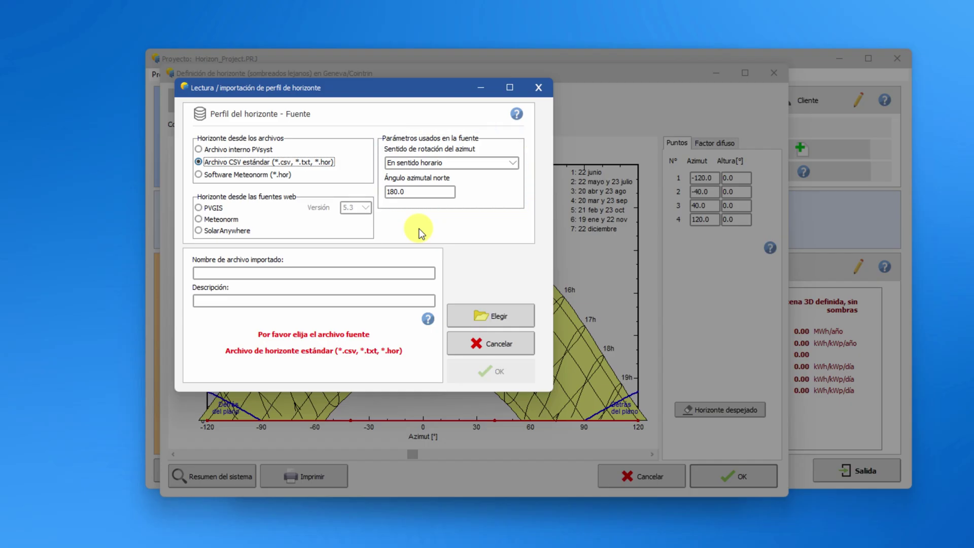
click(488, 314)
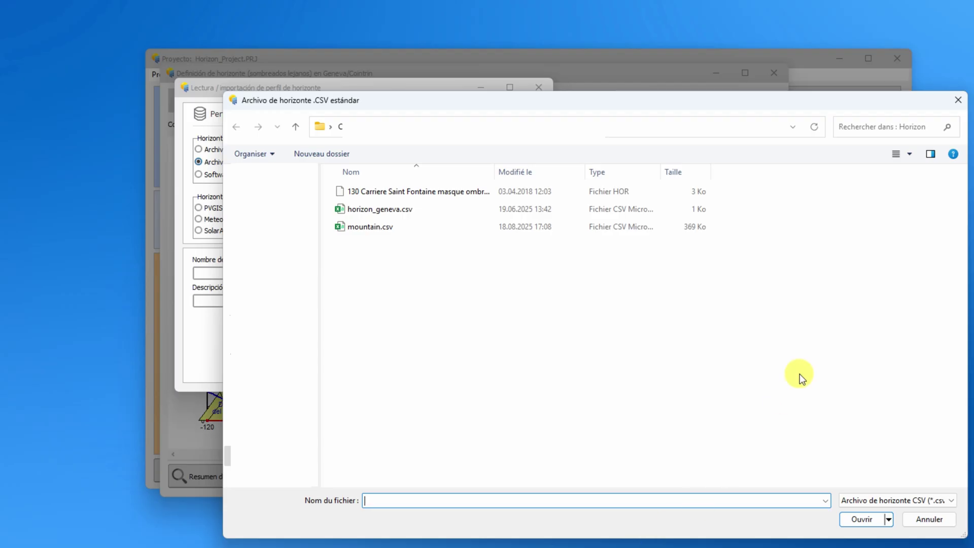
click(958, 100)
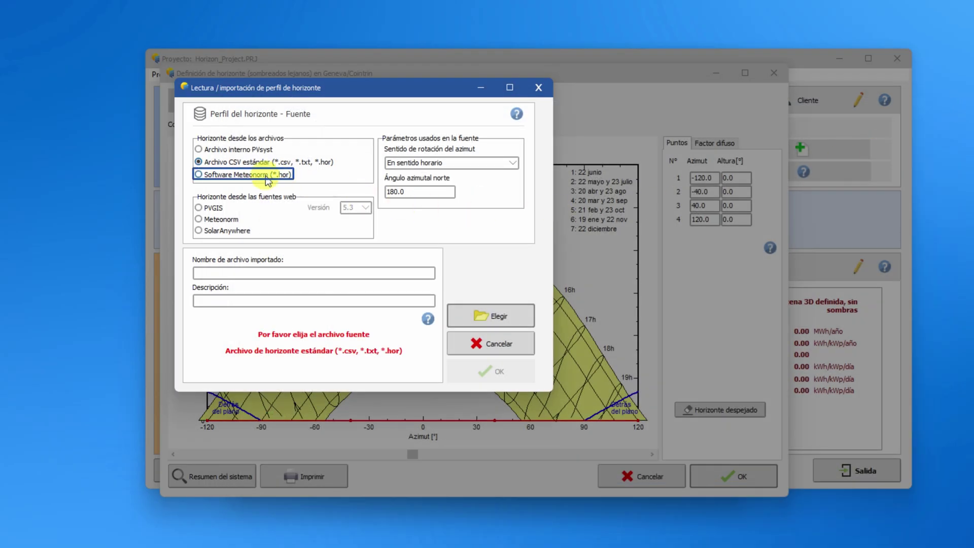
Step: Import the site's horizon profile from the Meteonorm web source into the horizon definition
click(198, 175)
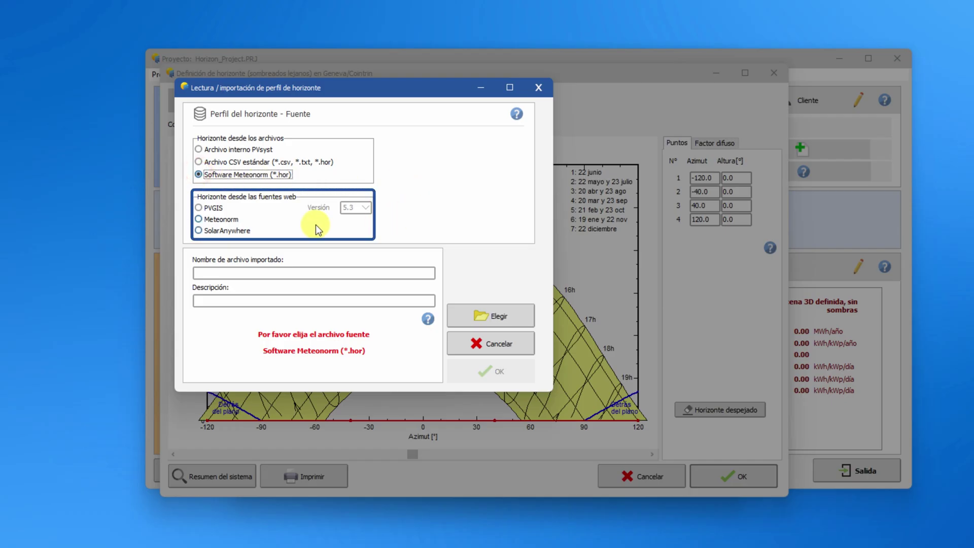
click(198, 208)
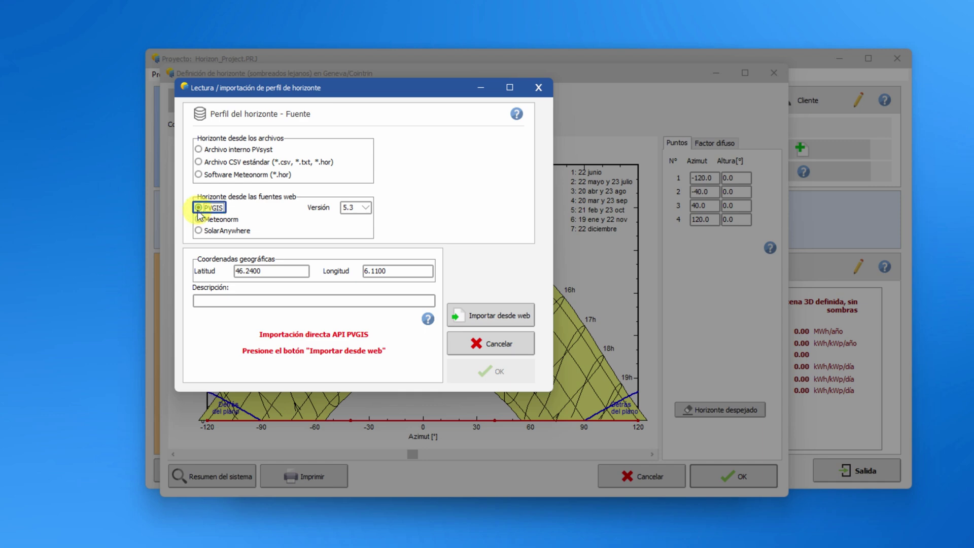
click(199, 220)
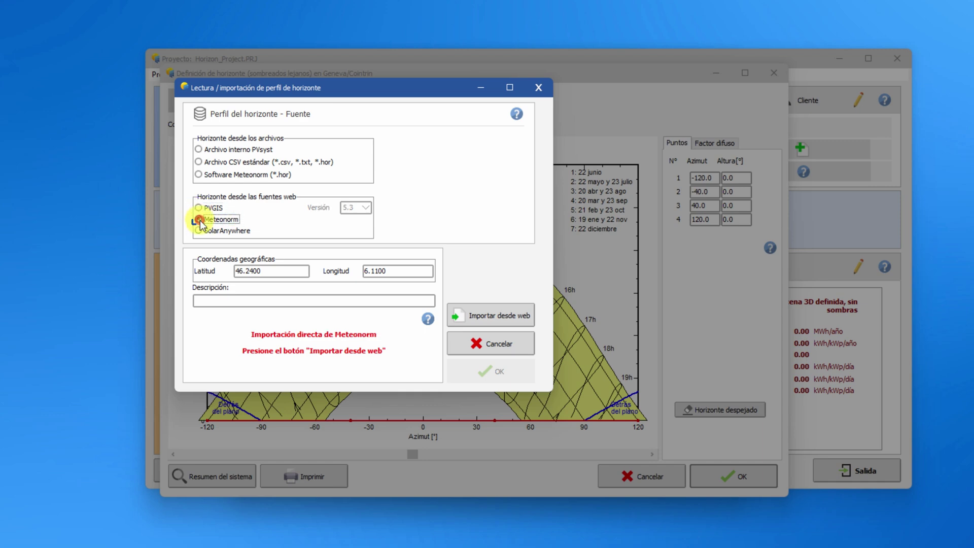
click(500, 316)
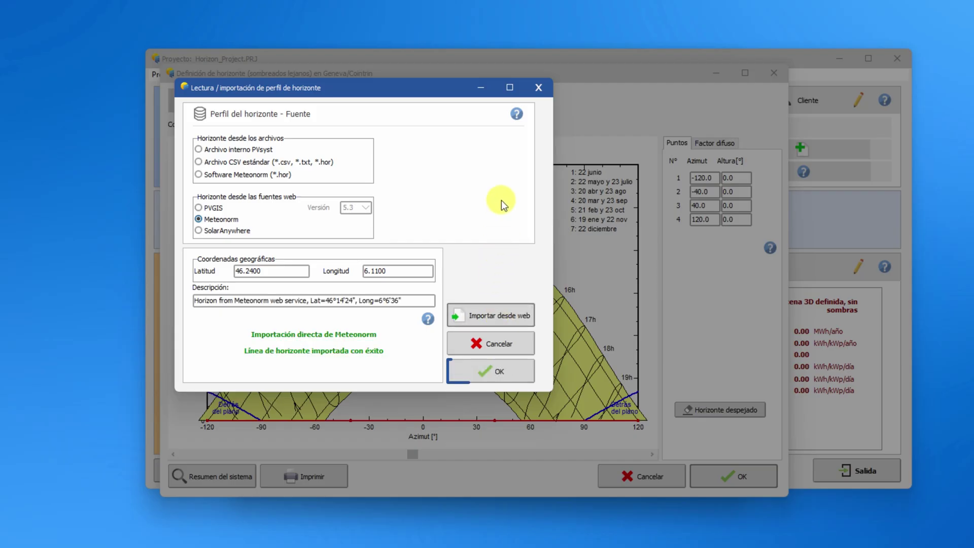
click(499, 375)
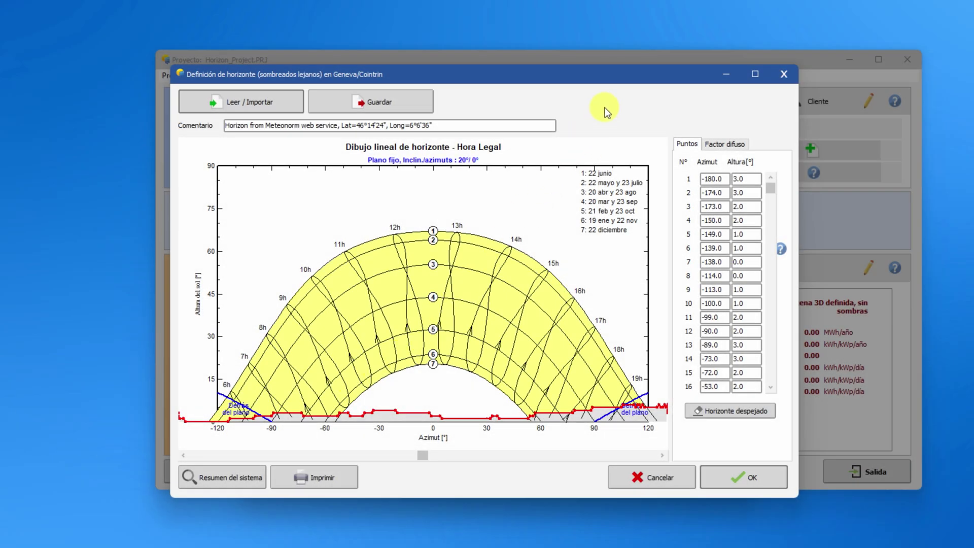
Step: Save the horizon profile under the file name Geneva, overwriting the existing file, and accept the horizon definition
key(Tab)
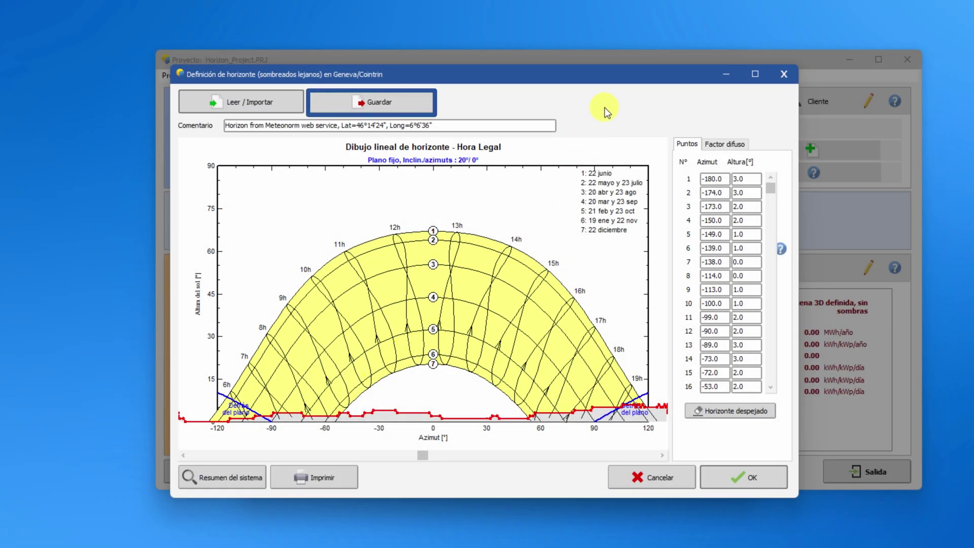
click(369, 104)
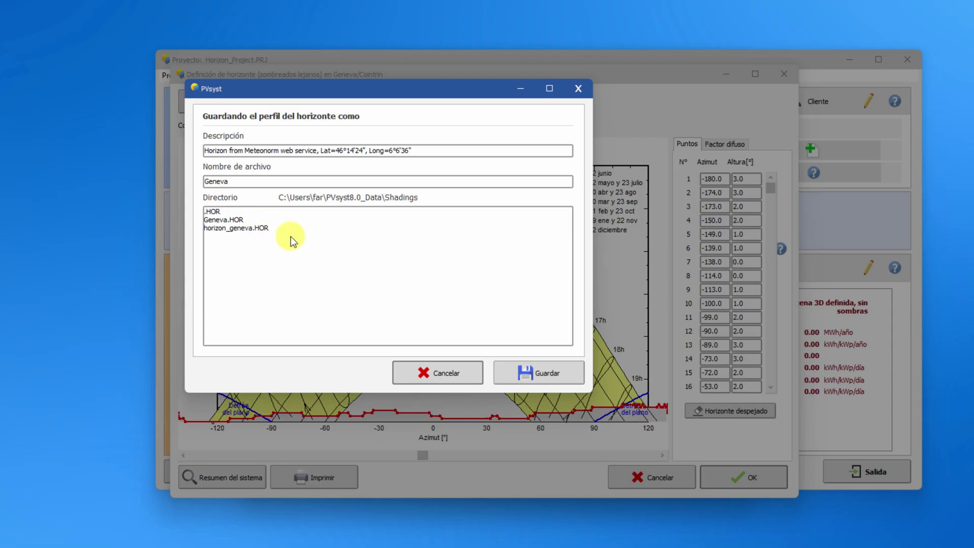
click(555, 371)
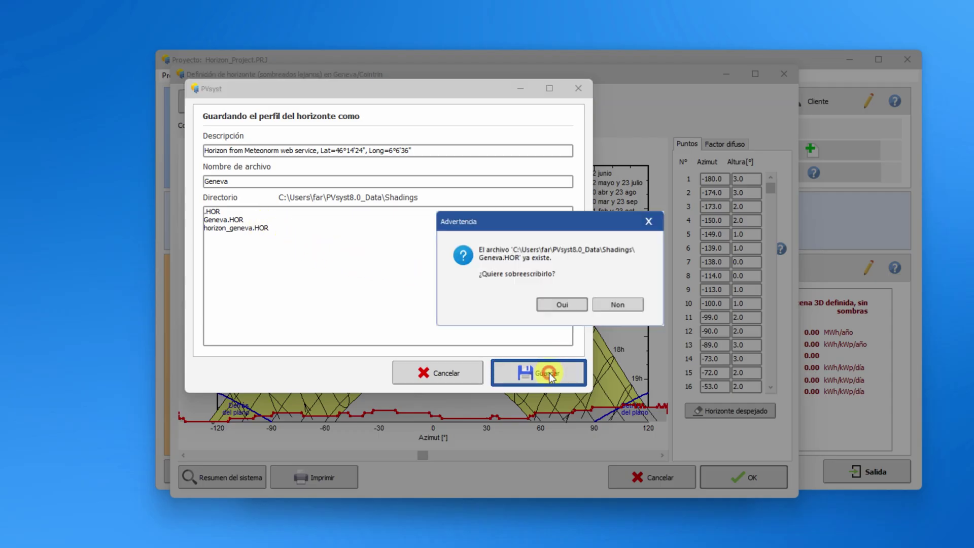
click(567, 306)
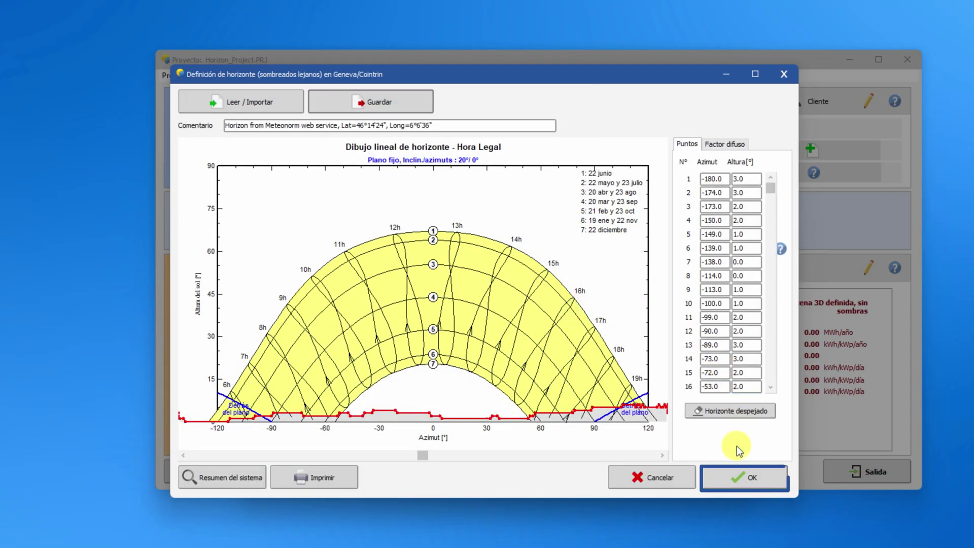
click(741, 476)
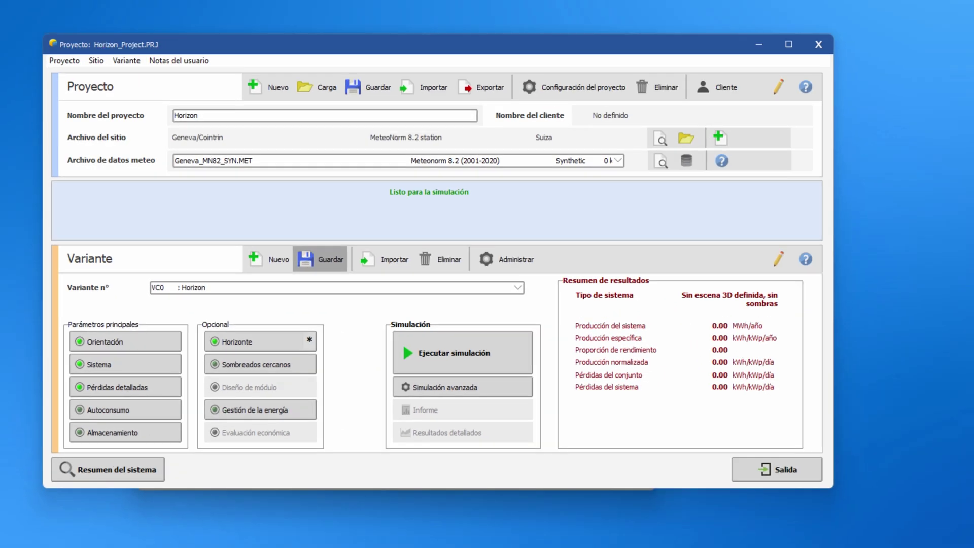
Step: Run the simulation and view its report, going back from the loss diagram to the horizon definition on page 4
click(479, 361)
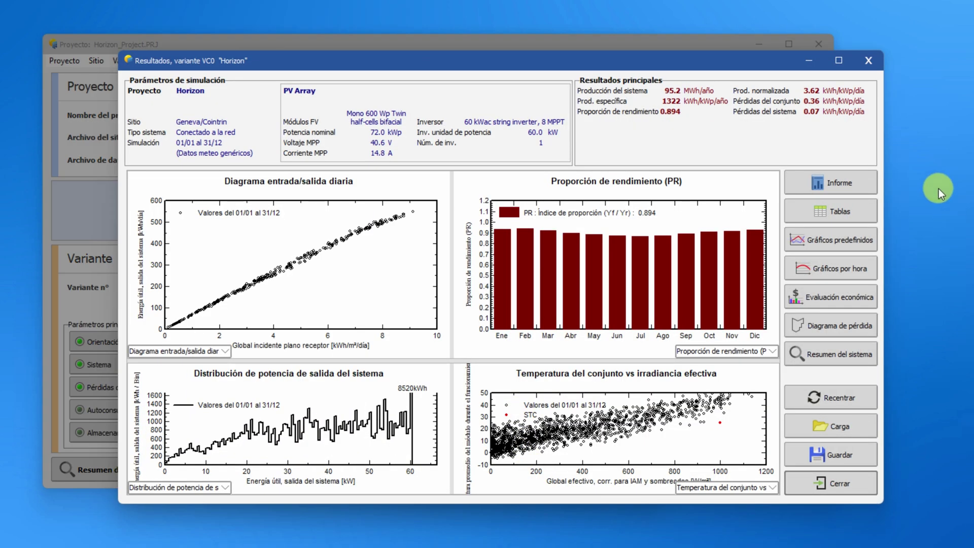
click(843, 184)
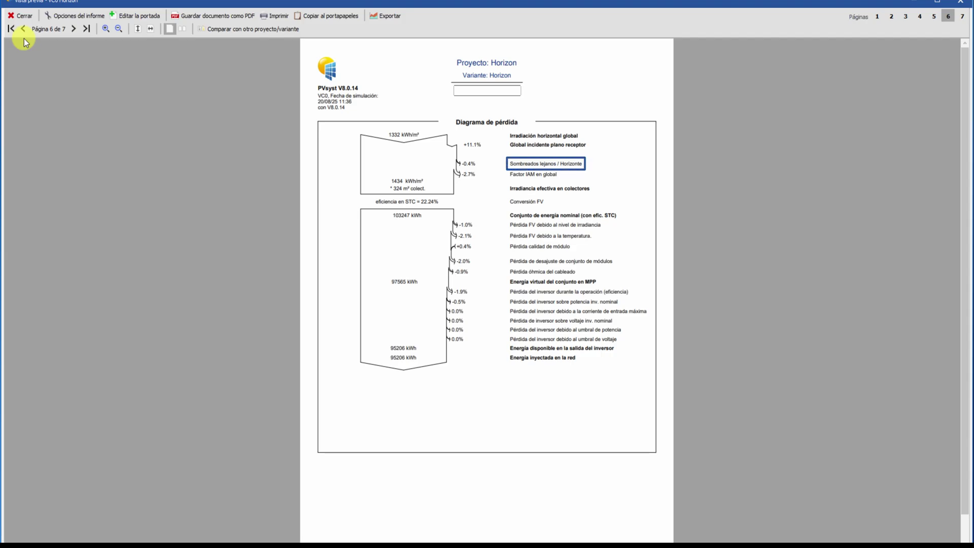
click(23, 29)
click(23, 29)
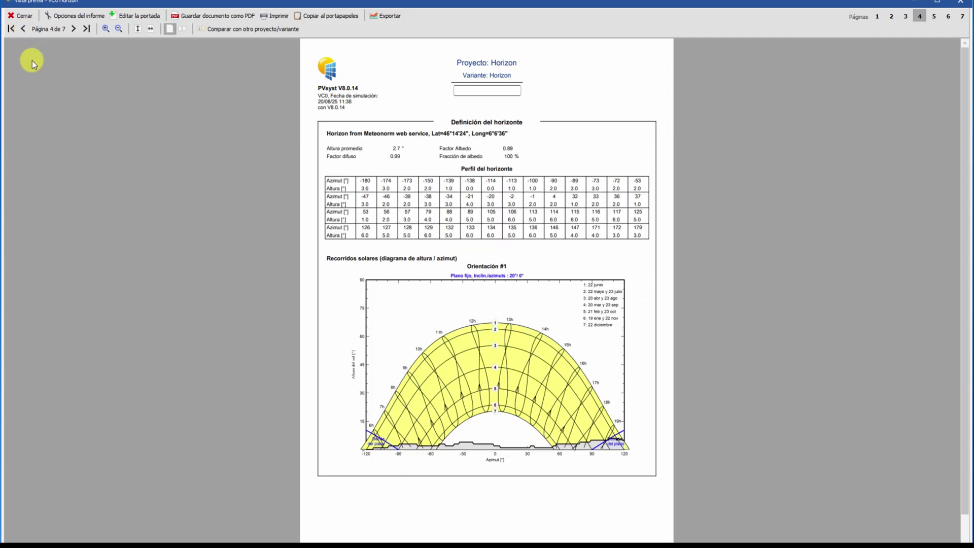